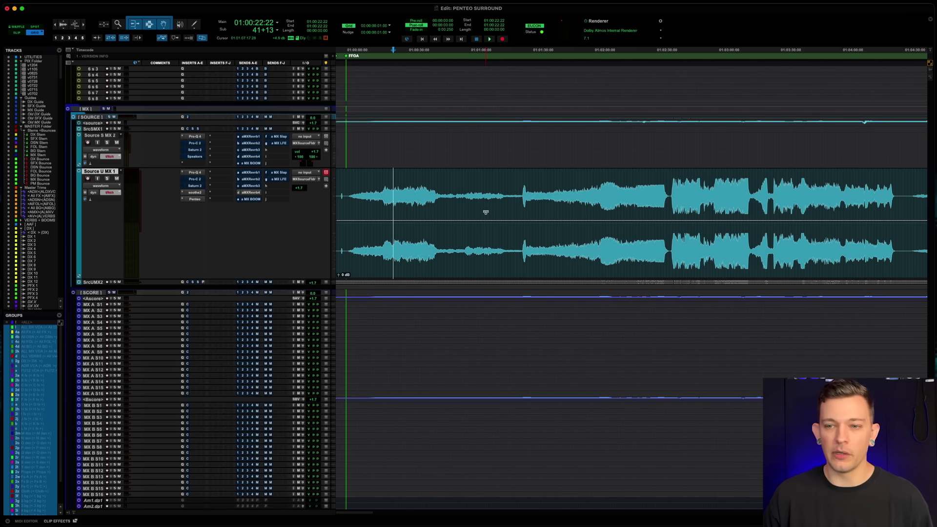
- Open Penteo Pro+ on Source U MX 1, upmixing Stereo to Atmos 7.1.2
left_click(204, 199)
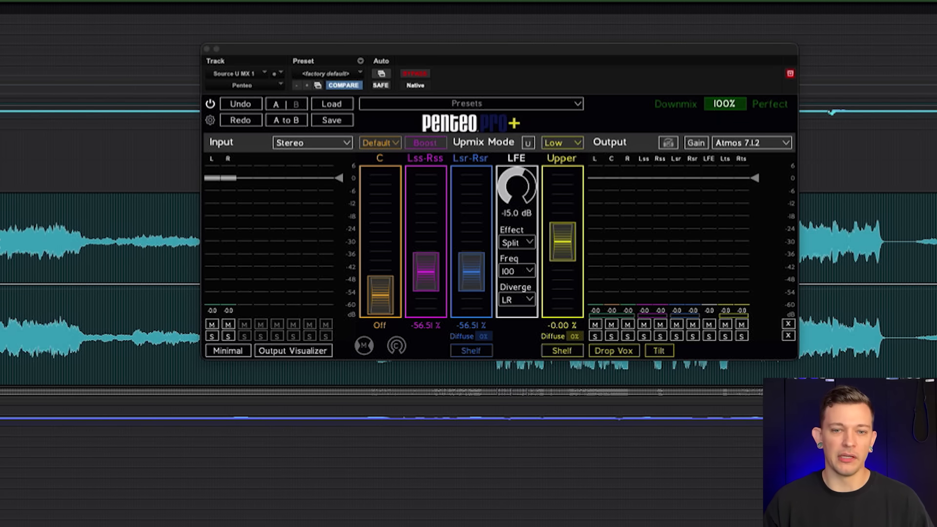
- Select a section of the source clip and play it through Penteo
left_click_drag(27, 249, 554, 277)
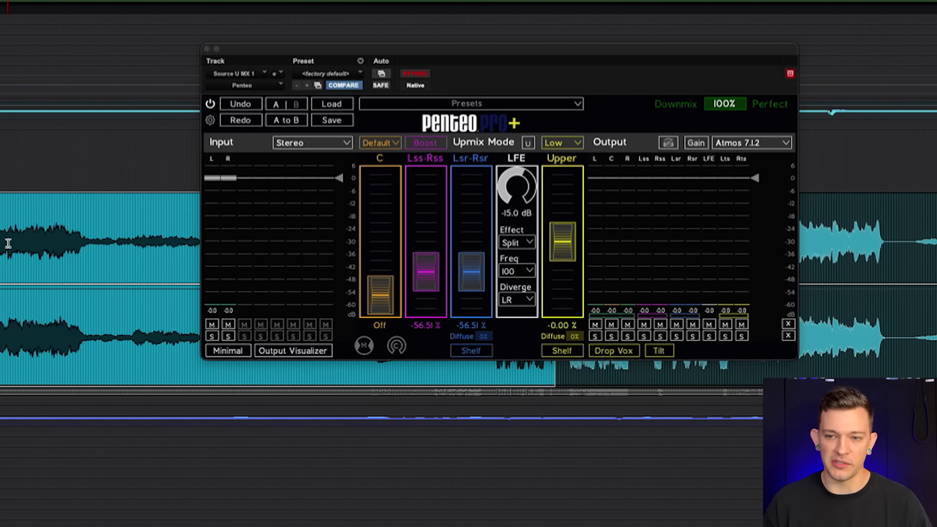
key("space")
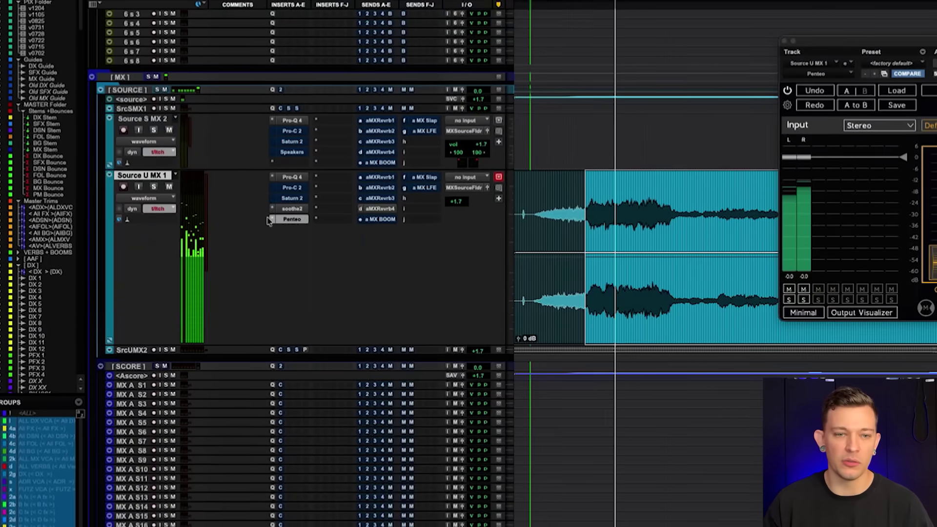
- Show Penteo's location under Multichannel Plugin > Plugin Alliance > Penteo, then return to its window
left_click(266, 218)
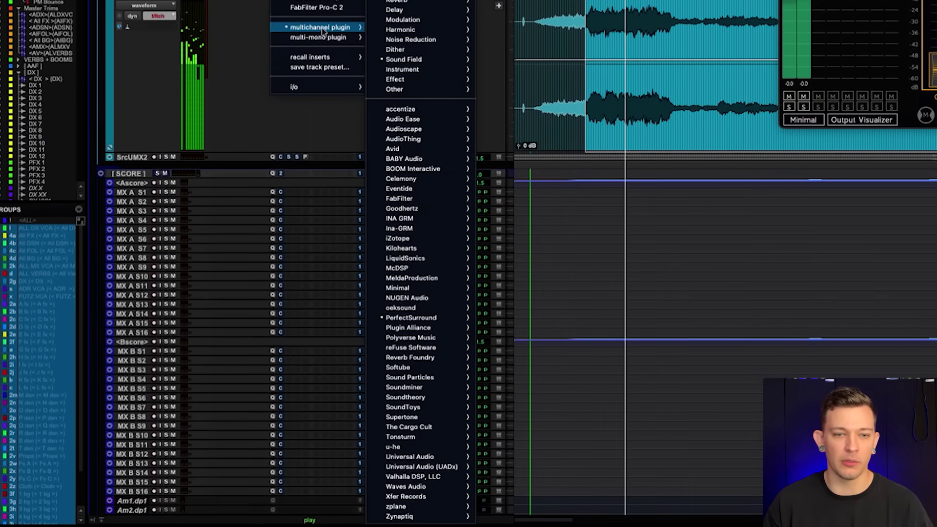
mouse_move(426, 319)
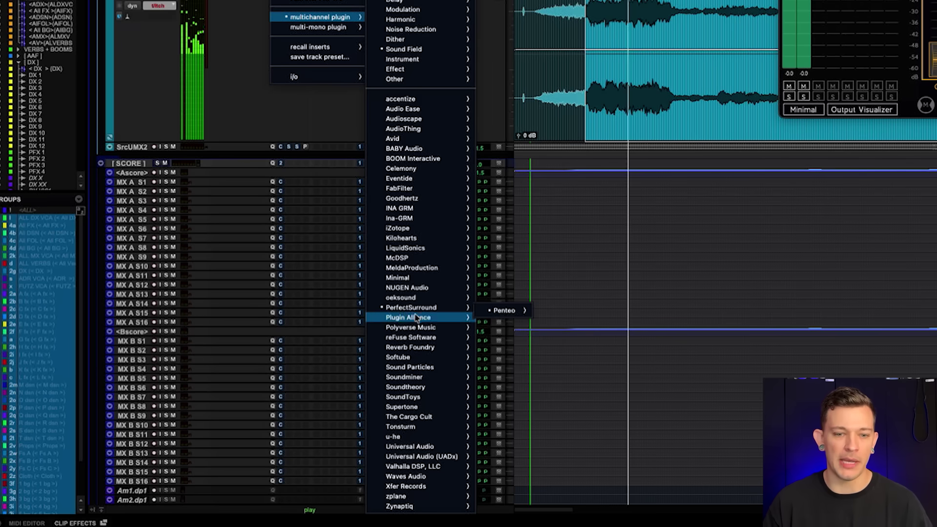
mouse_move(500, 314)
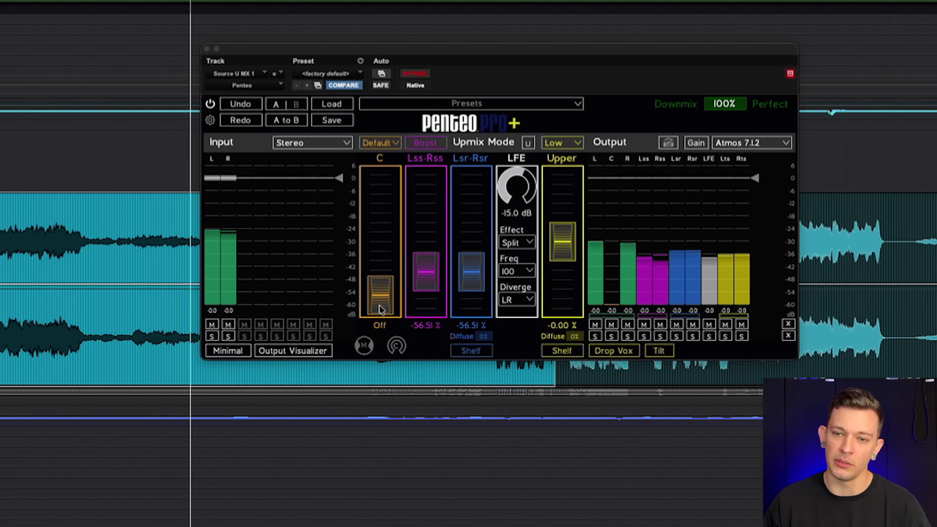
- Bring the centre channel up to 0 dB and reset Lss-Rss and Lsr-Rsr to 0%
left_click_drag(382, 301, 385, 234)
left_click(385, 233, "alt")
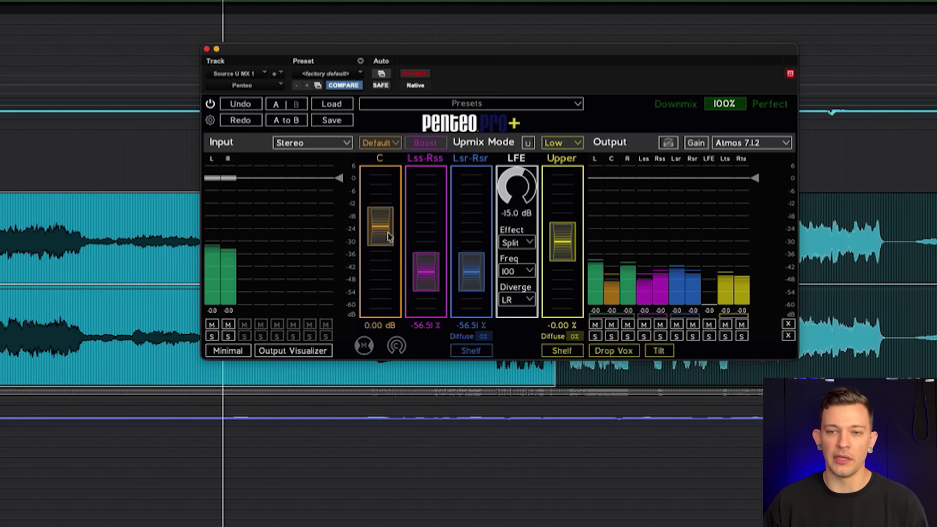
left_click(424, 299, "alt")
left_click(470, 297, "alt")
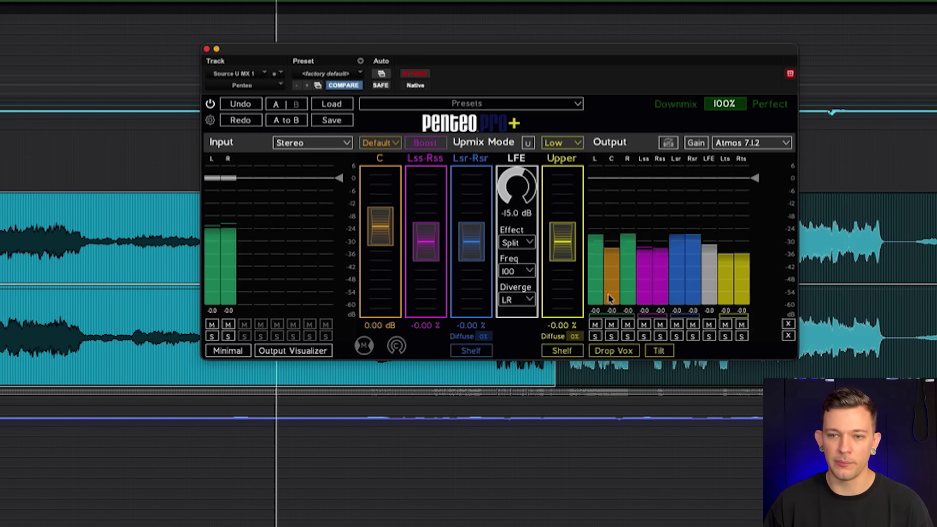
- Audition the centre level lower, restore it to 0 dB, then turn it fully Off
left_click_drag(381, 234, 393, 462)
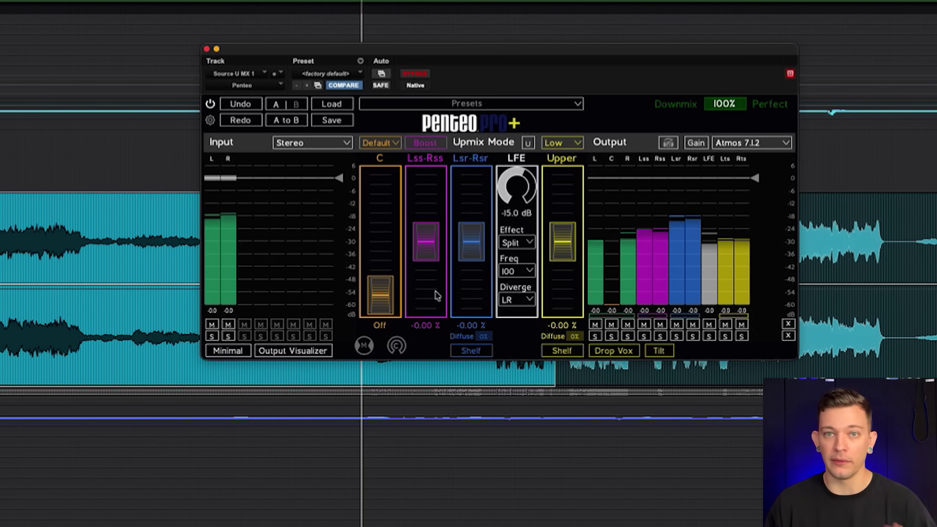
left_click(382, 301, "alt")
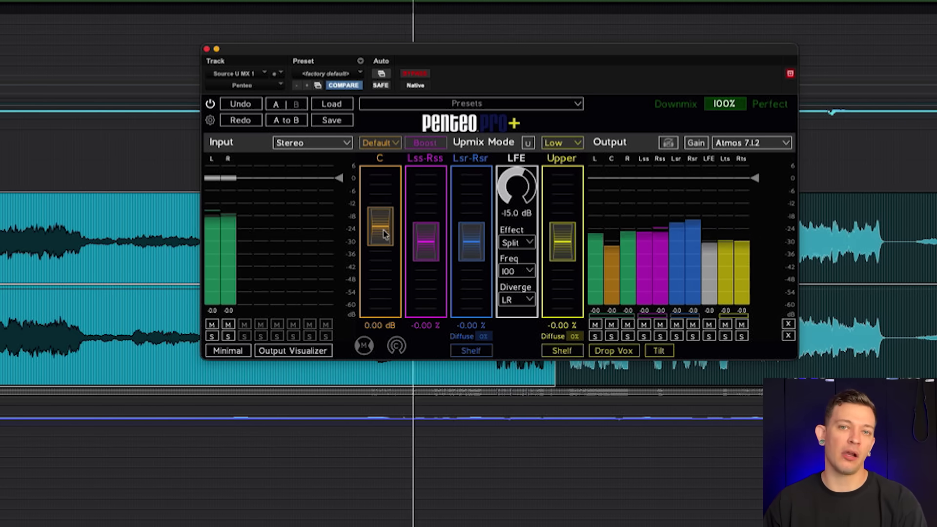
left_click_drag(383, 233, 382, 408)
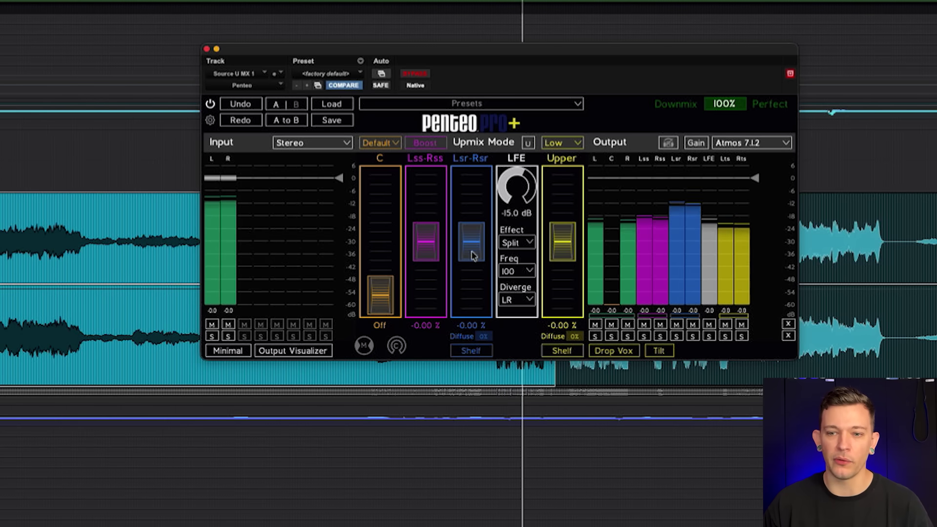
- Pull the surround pairs down, Lss-Rss to -70.01% and Lsr-Rsr to -70.33%
left_click_drag(471, 258, 470, 290)
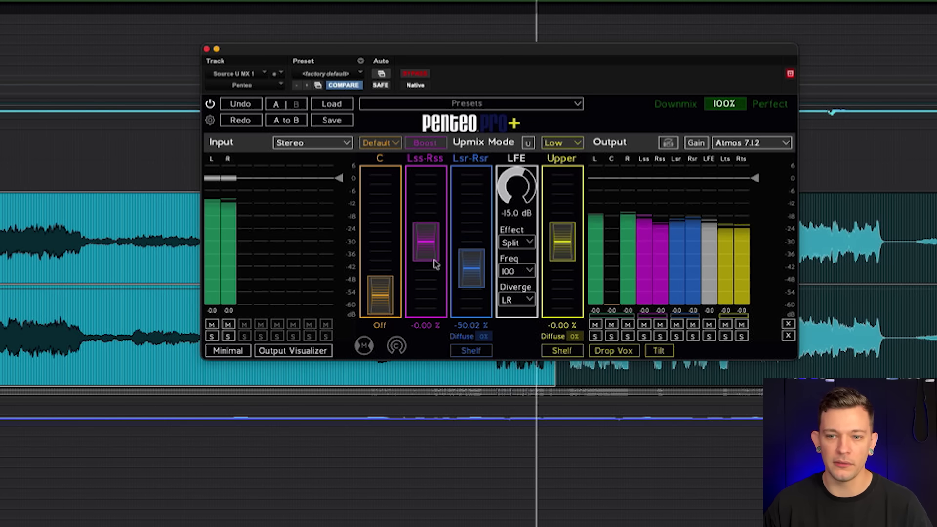
left_click_drag(433, 261, 438, 307)
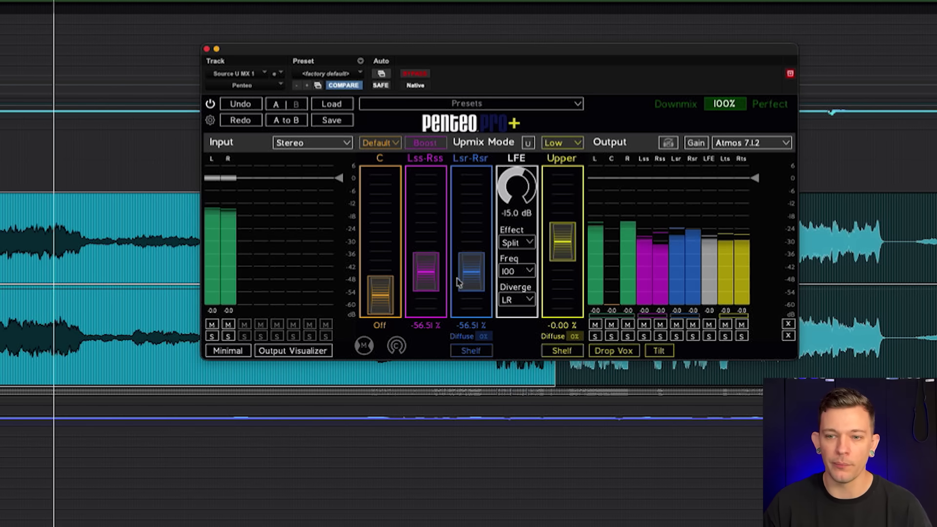
mouse_move(458, 283)
left_mouse_down()
mouse_move(464, 288)
mouse_move(424, 279)
mouse_move(476, 281)
left_mouse_up()
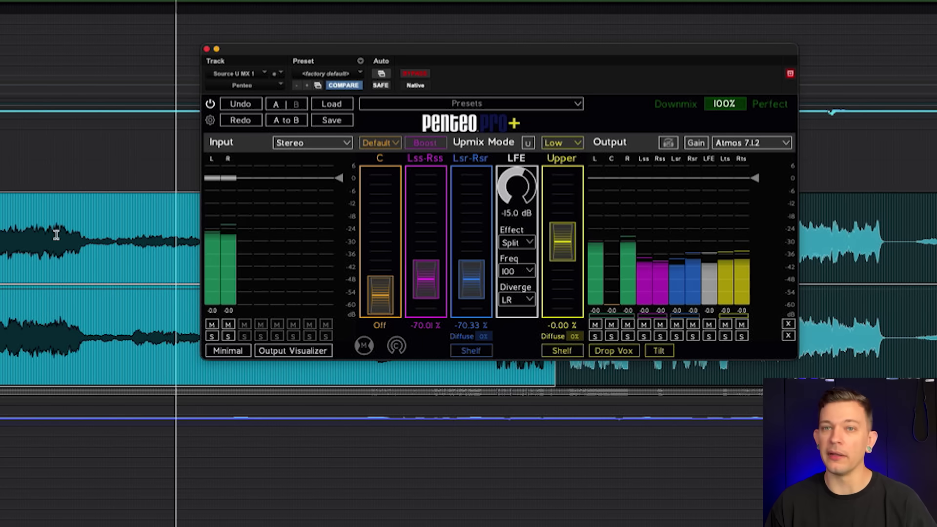
- Review the LFE Effect modes Off, Split and Boost, keeping Split selected
left_click(516, 242)
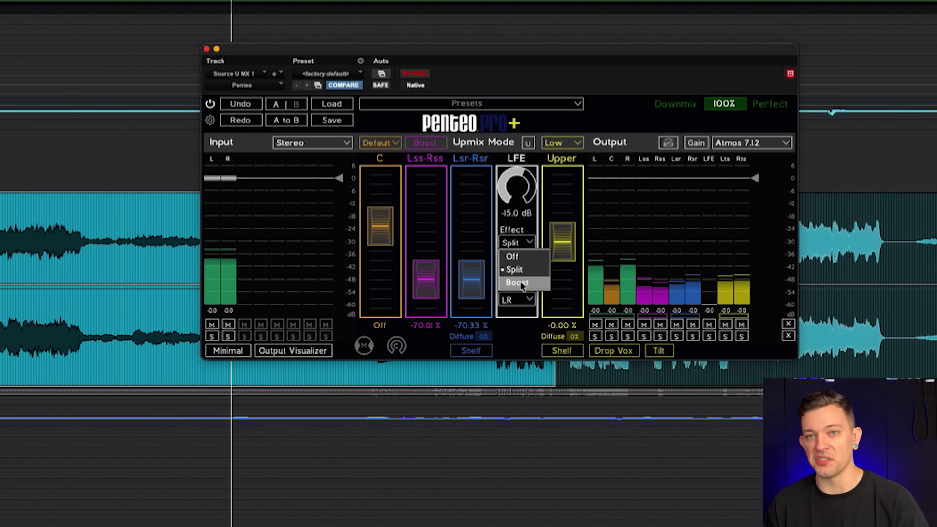
left_click(521, 220)
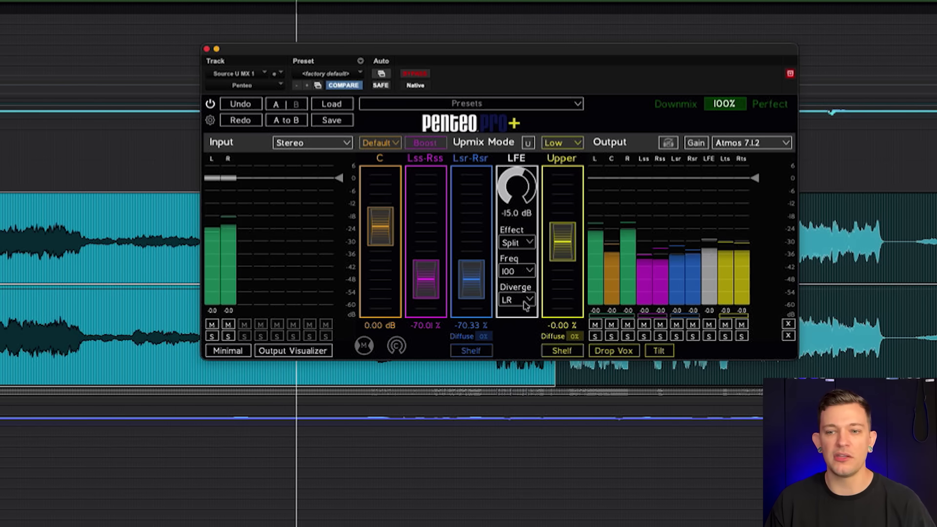
left_click(527, 272)
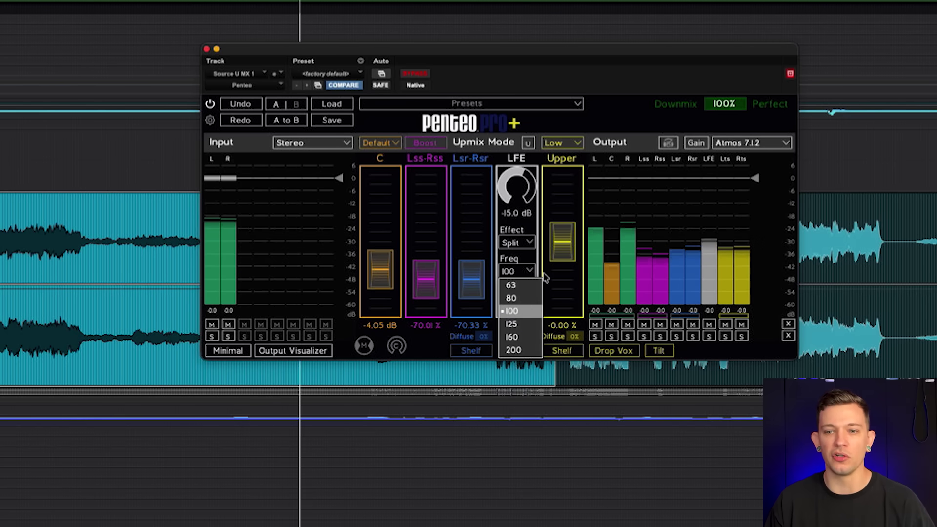
left_click(527, 312)
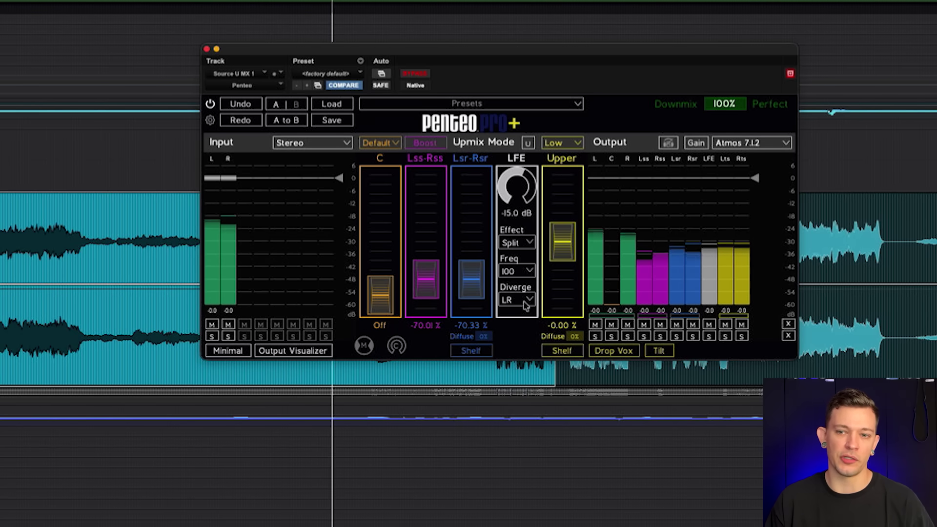
left_click(525, 302)
left_click(526, 302)
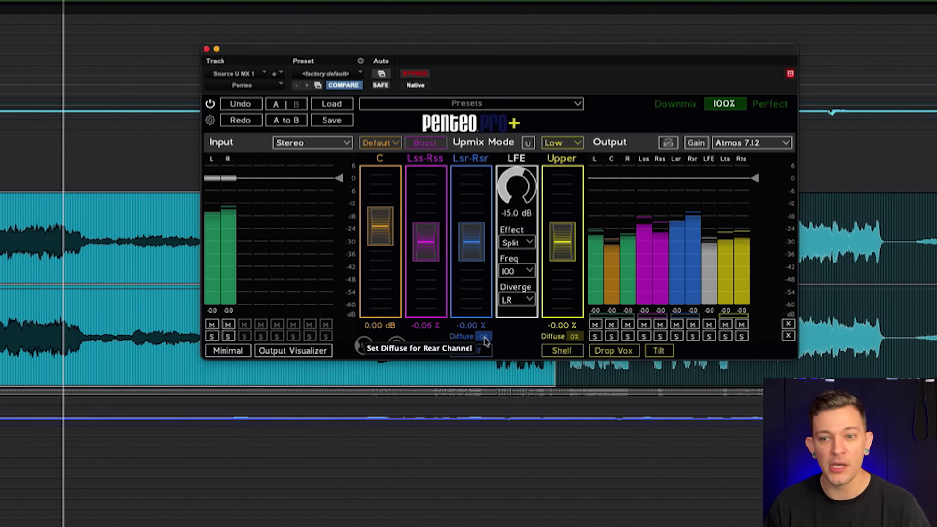
- Adjust the Lsr-Rsr diffuse, raising it to 85% then lowering it to 35%
left_click_drag(490, 325, 510, 205)
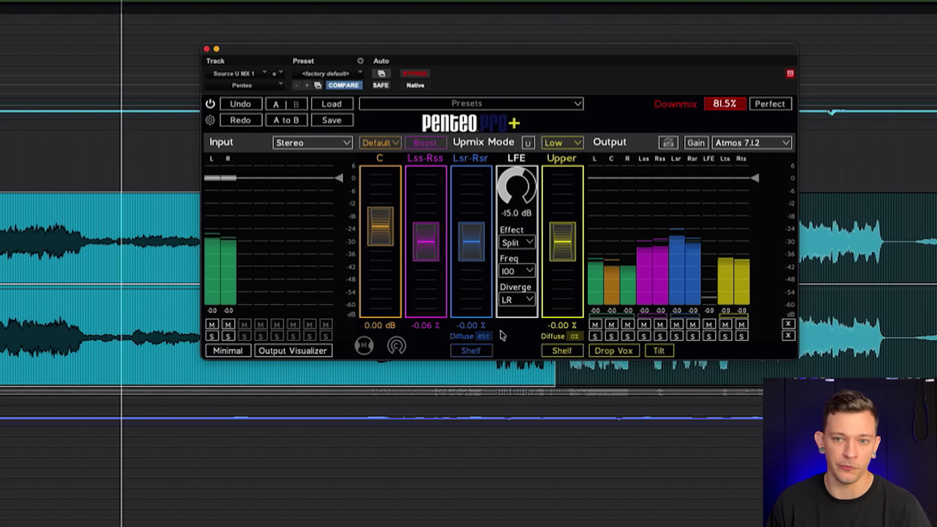
left_click_drag(483, 336, 492, 343)
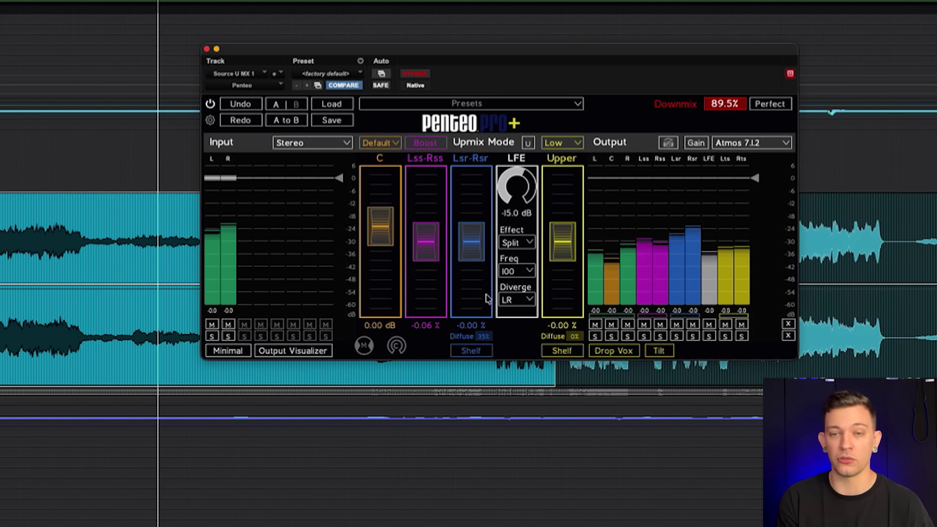
- Switch the Upmix Mode to Lss/Rss Stem Bypass
left_click(529, 143)
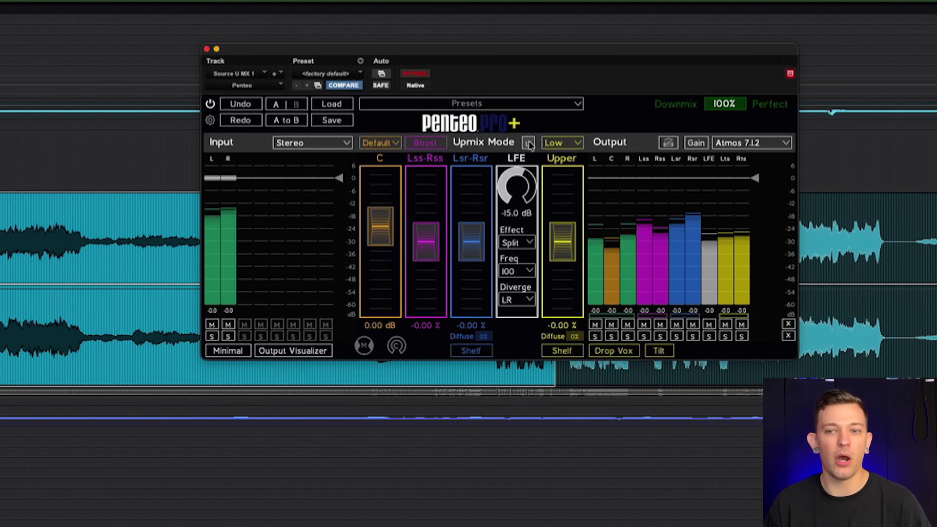
left_click(529, 144)
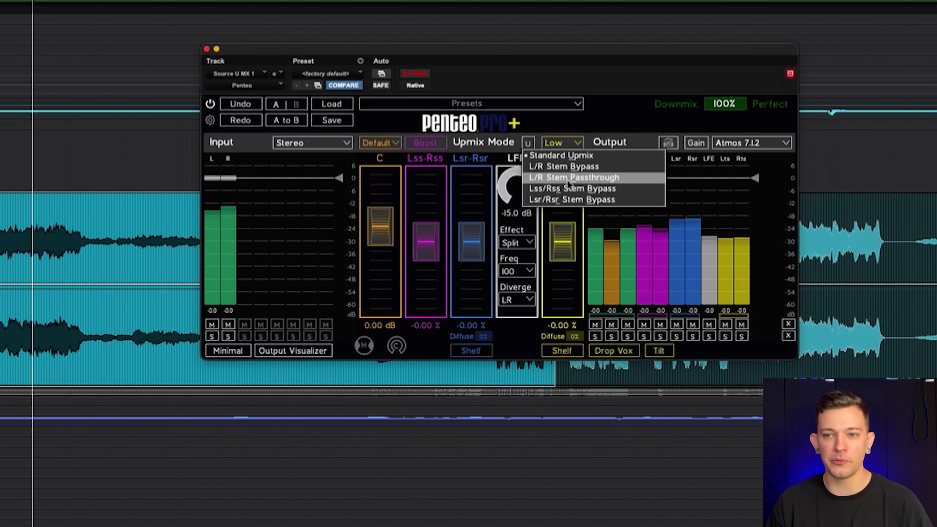
left_click(590, 189)
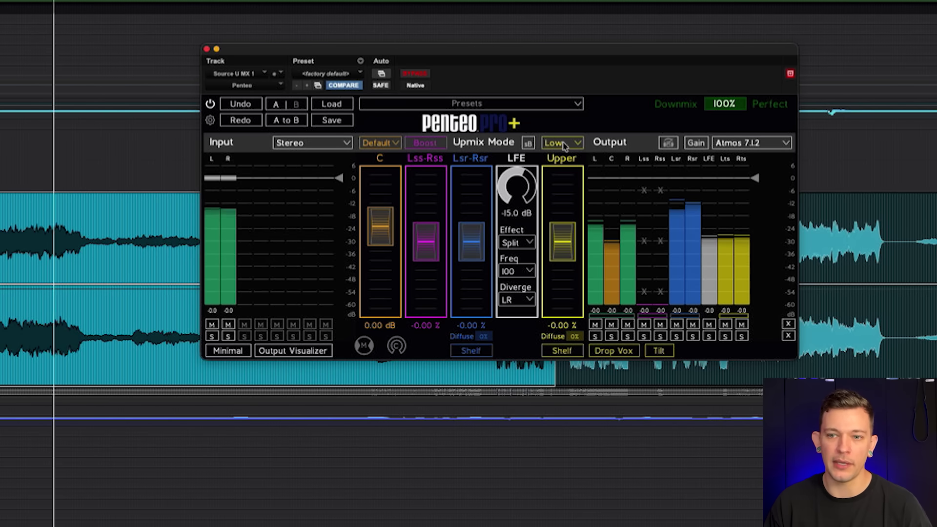
- Change the Upmix Mode to L/R Stem Passthrough and keep it
left_click(563, 146)
left_click(528, 143)
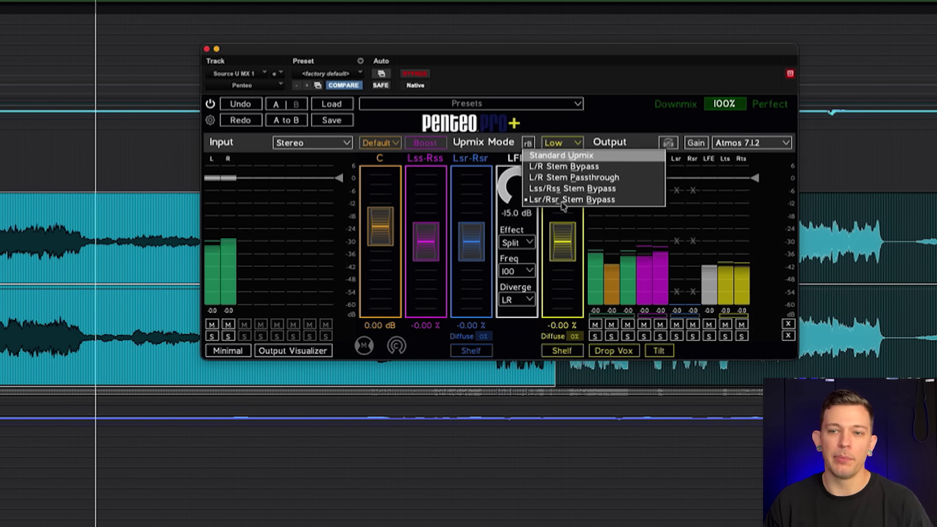
left_click(572, 179)
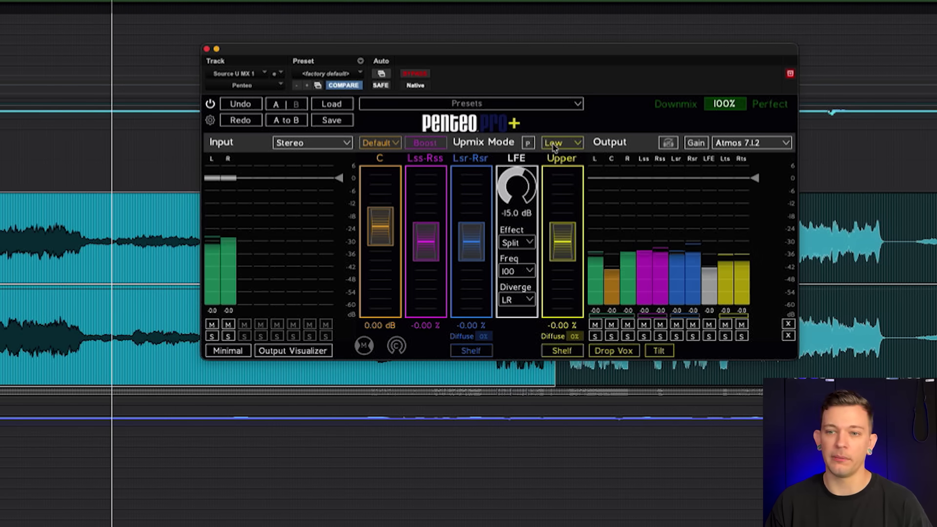
left_click(528, 142)
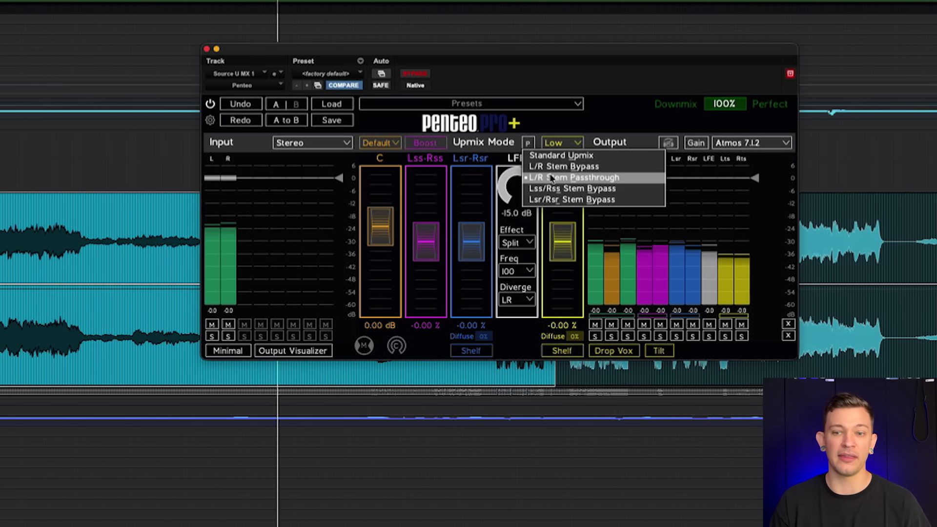
left_click(552, 179)
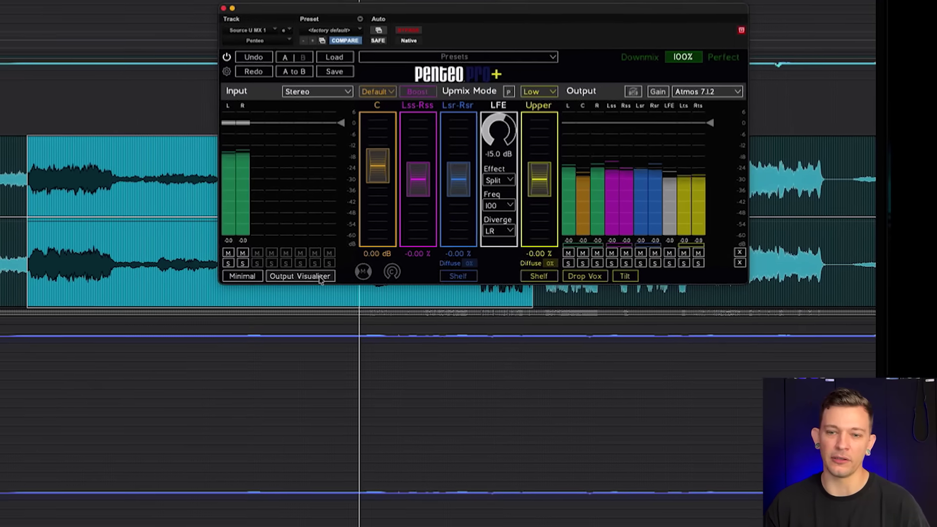
- Show the Output Visualizer, toggling the 2D view between Upper and Bed, and tilt the 3D view
left_click(321, 265)
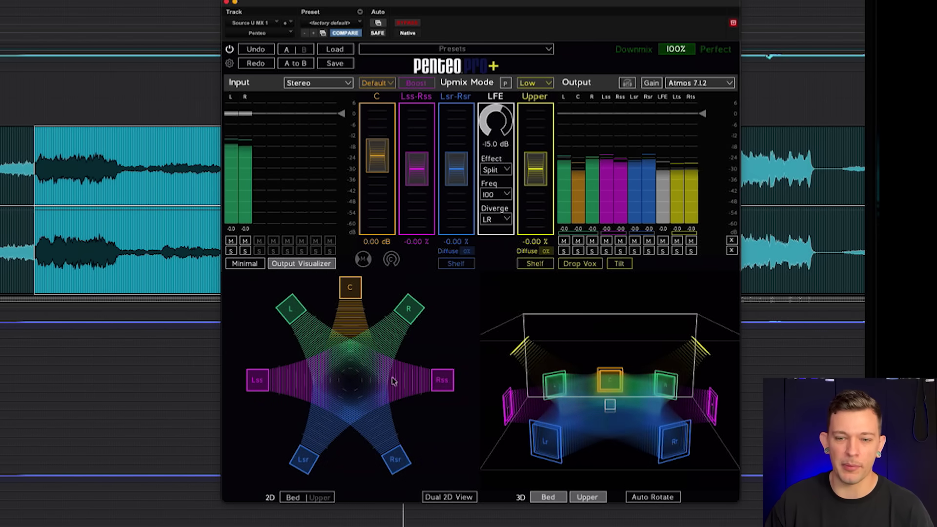
left_click(319, 497)
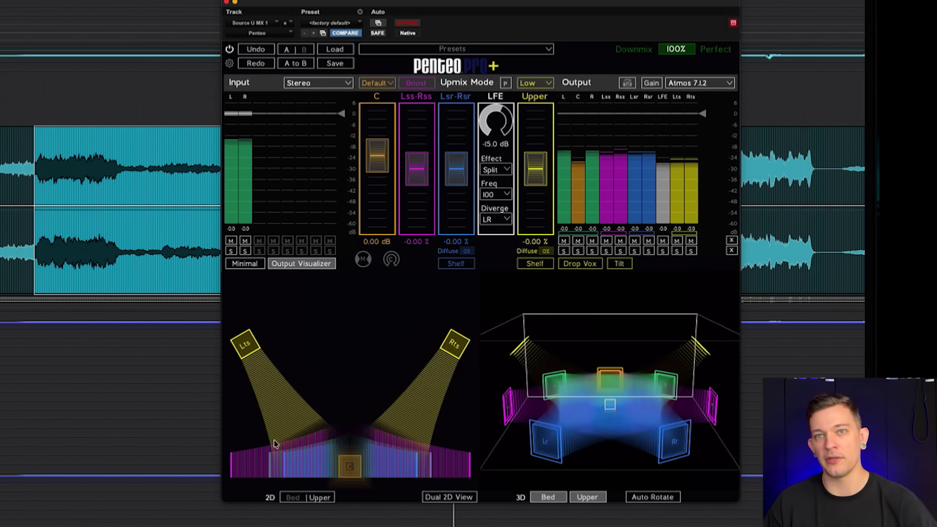
left_click(294, 496)
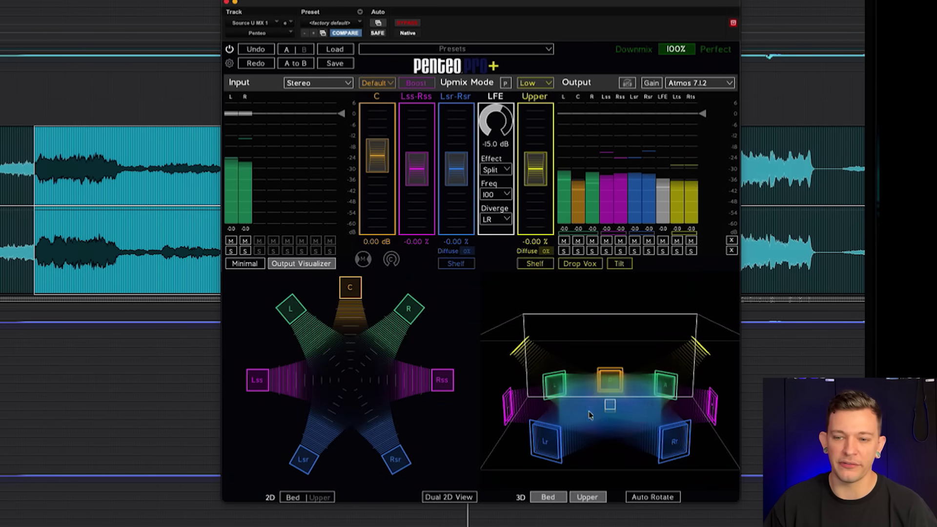
left_click_drag(574, 400, 562, 437)
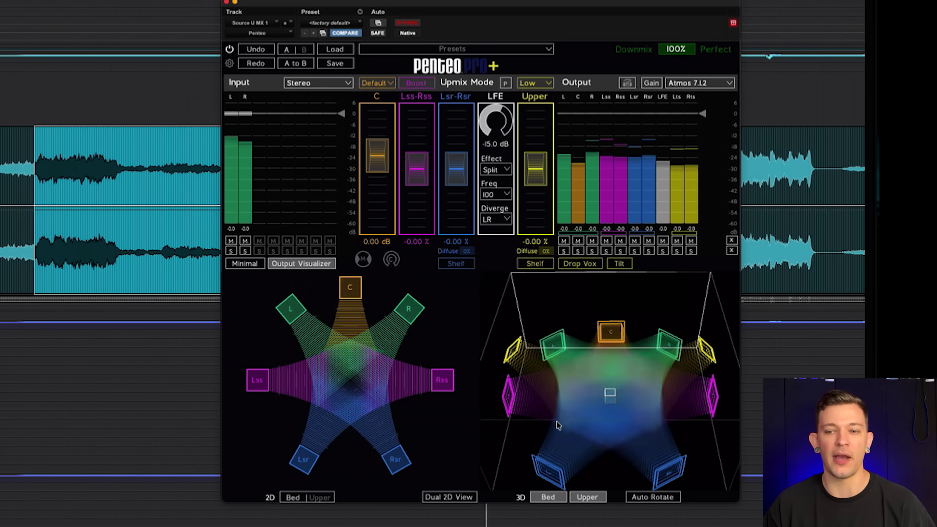
- Lower the surround levels, dip and raise the centre channel, and rotate the 3D speaker view
left_click_drag(412, 174, 425, 209)
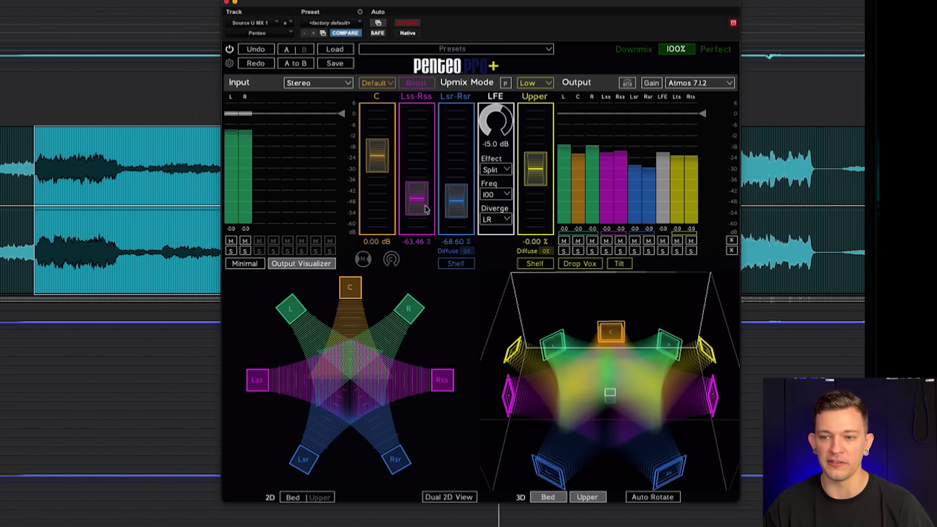
left_click_drag(380, 155, 379, 180)
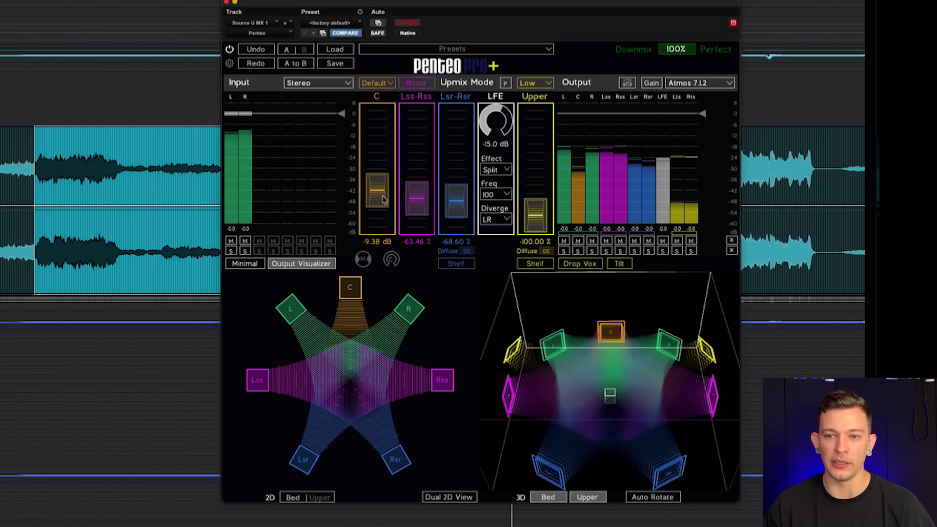
left_click_drag(383, 199, 378, 176)
mouse_move(591, 312)
left_mouse_down()
mouse_move(618, 322)
mouse_move(634, 298)
mouse_move(615, 313)
mouse_move(521, 309)
mouse_move(487, 286)
mouse_move(638, 295)
mouse_move(592, 331)
mouse_move(589, 309)
left_mouse_up()
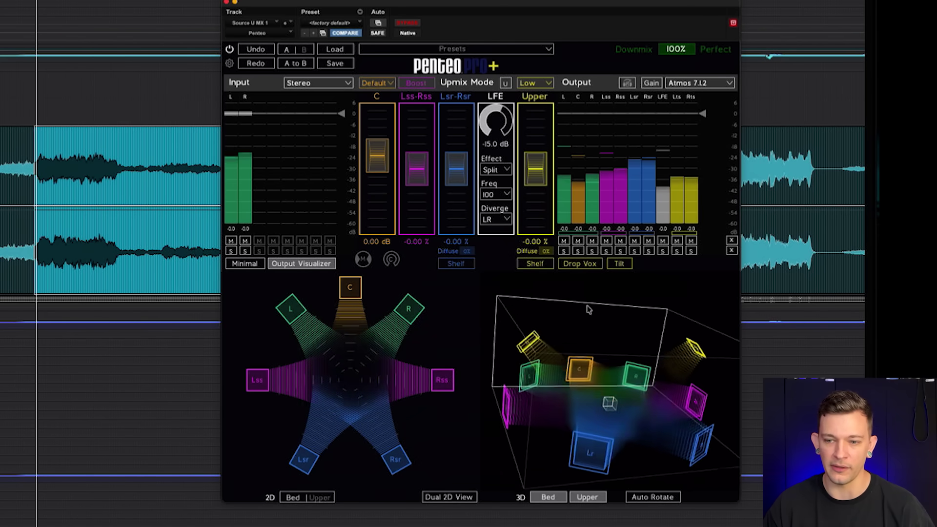
- Enable Auto Rotate, set the centre channel to Off, and turn the 3D view to face front
left_click(655, 499)
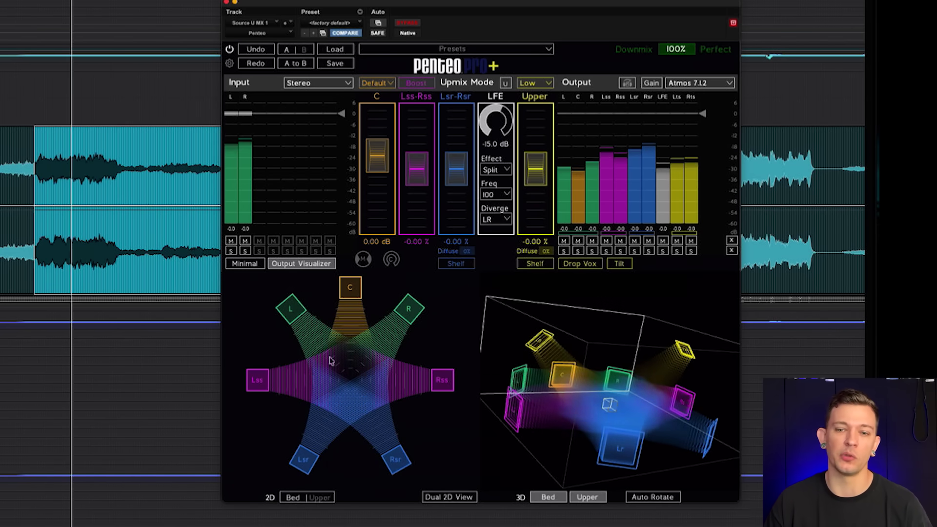
left_click_drag(376, 155, 377, 215)
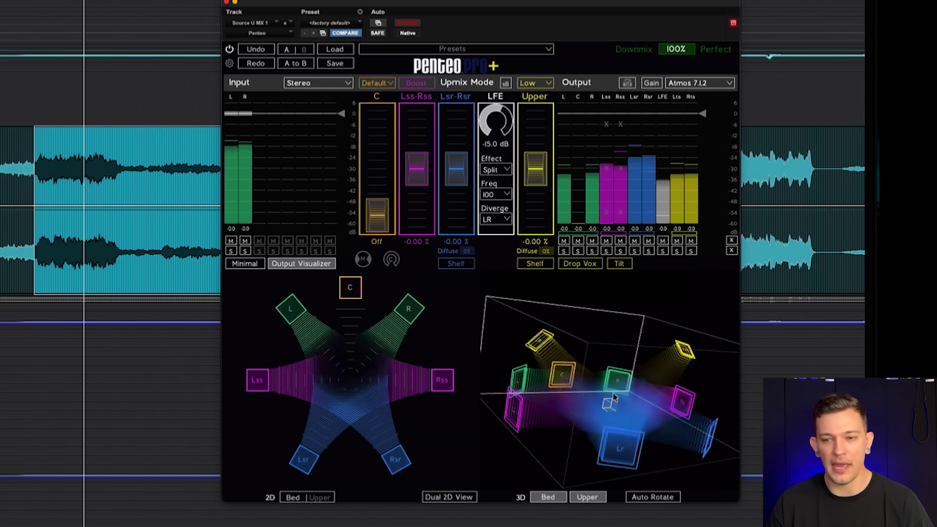
mouse_move(614, 398)
left_mouse_down()
mouse_move(561, 398)
mouse_move(621, 384)
left_mouse_up()
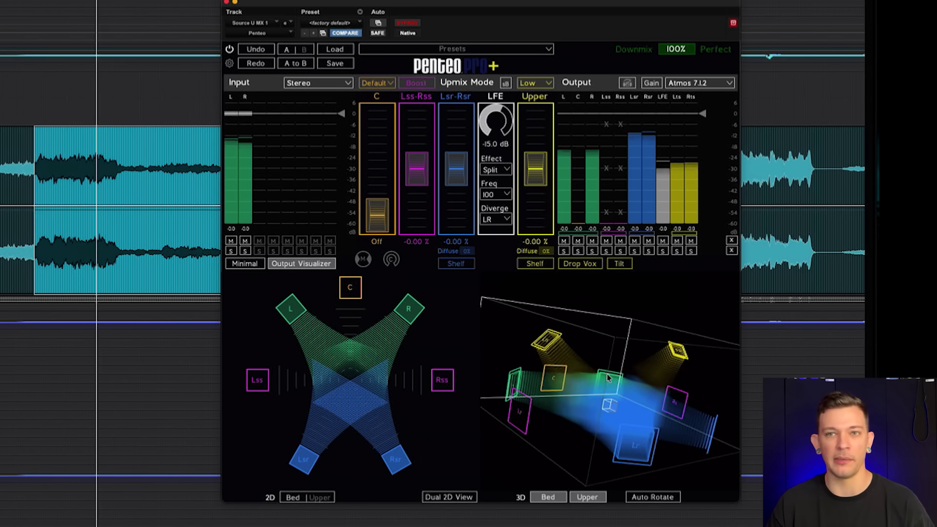
left_click_drag(541, 381, 685, 427)
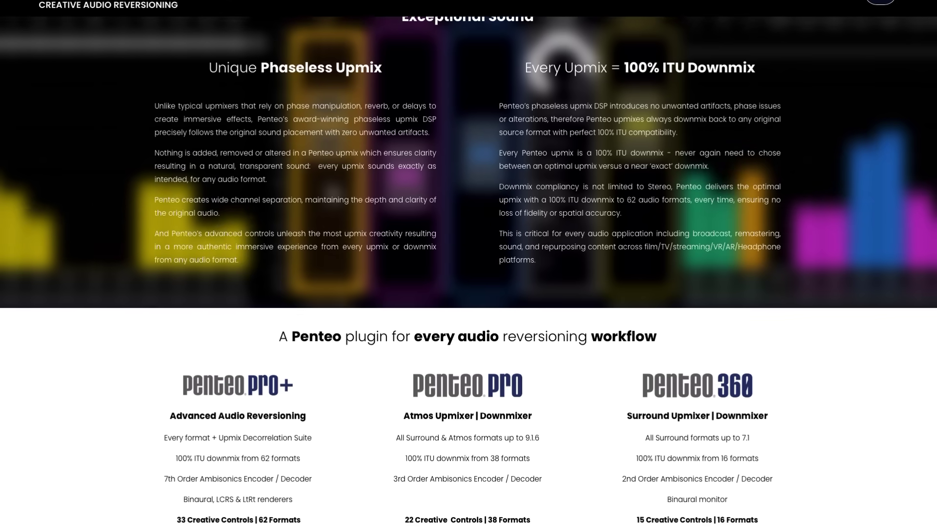
- Scroll the Penteo page to the Pro+, Pro and 360 comparison priced $799, $499 and $299
scroll(469, 268, "down", 3)
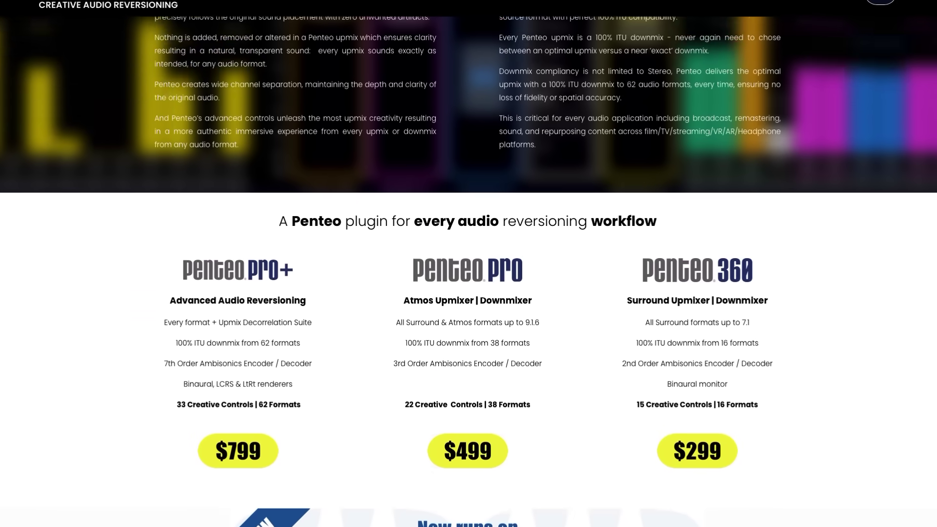
scroll(468, 269, "down", 2)
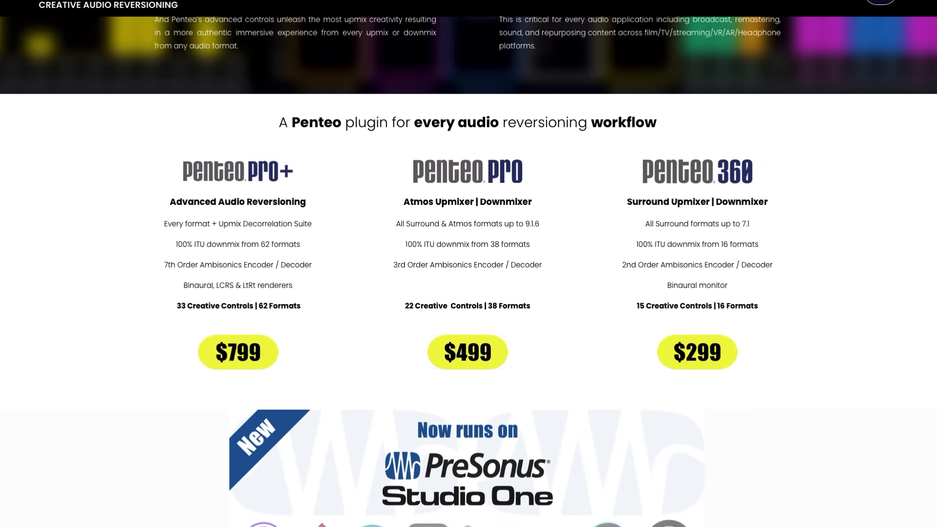